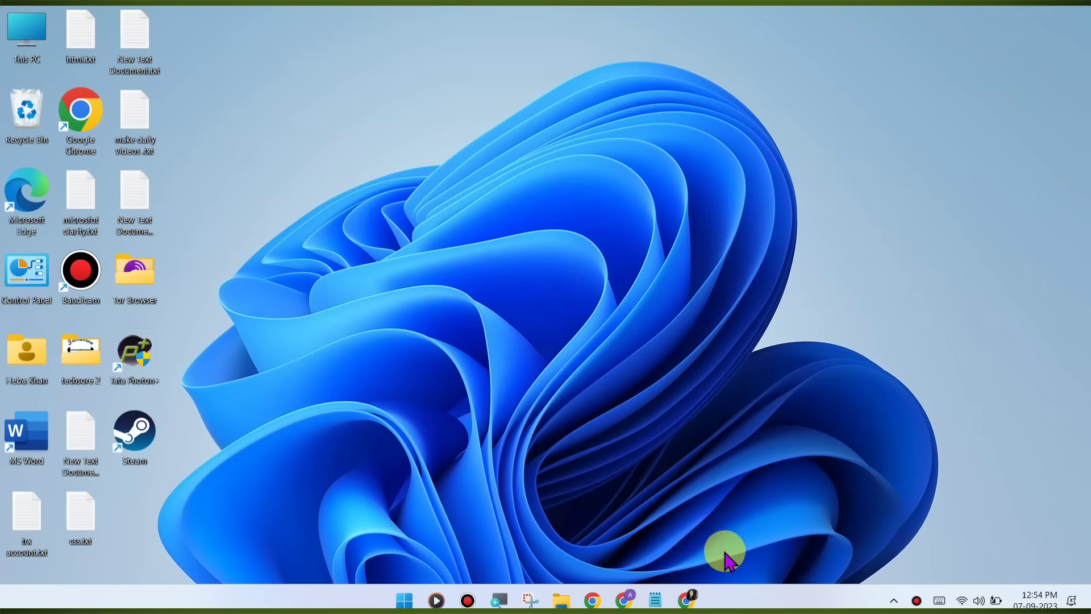
- Bring up the Google Chrome window showing the Disney+ Hotstar login page
{"action": "left_click", "coordinate": [686, 600]}
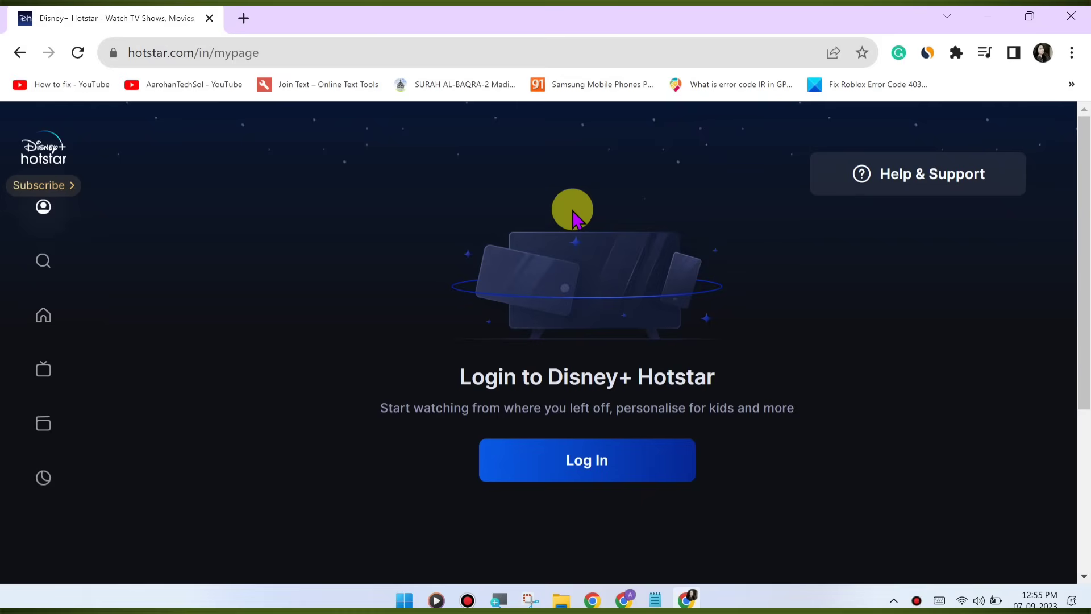
- Clear all-time browsing data including cookies, site data and cached images and files
{"action": "key", "text": "ctrl+shift+Delete"}
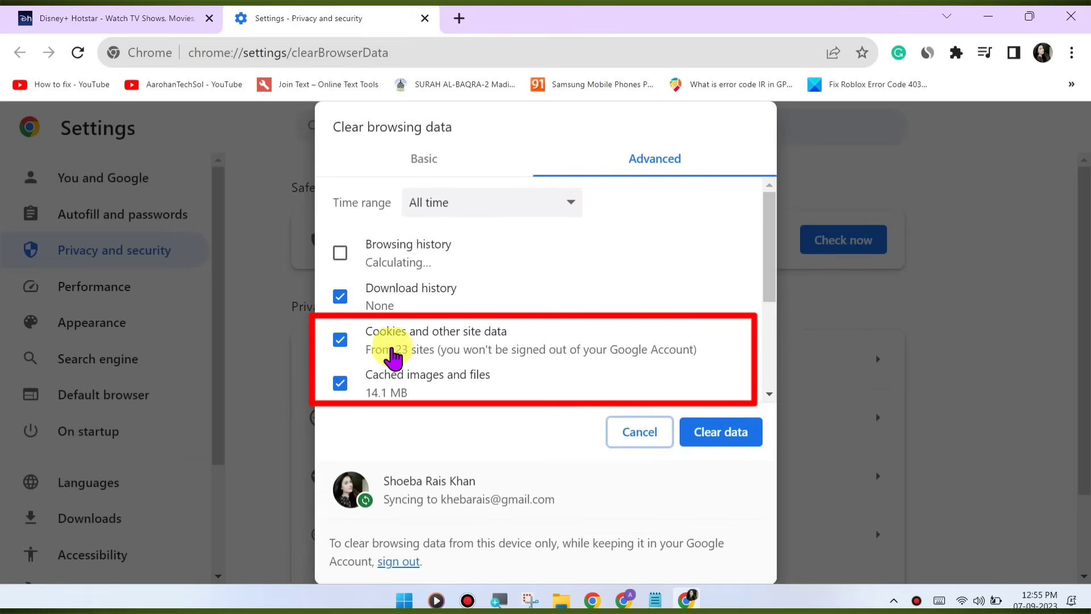
{"action": "left_click", "coordinate": [341, 341]}
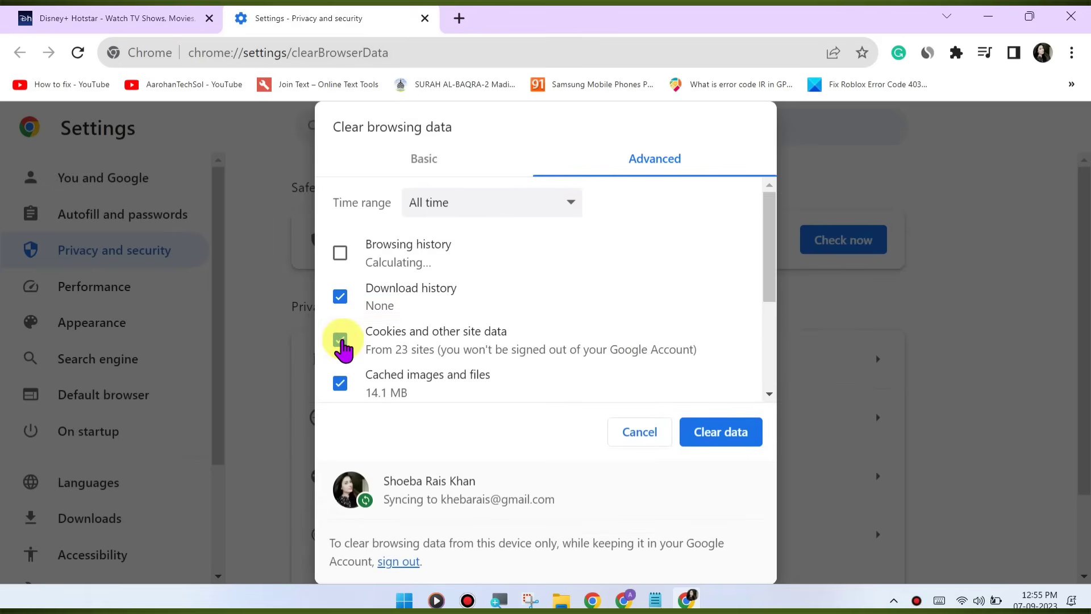
{"action": "scroll", "coordinate": [345, 345], "scroll_direction": "down", "scroll_amount": 3}
{"action": "left_click", "coordinate": [342, 263]}
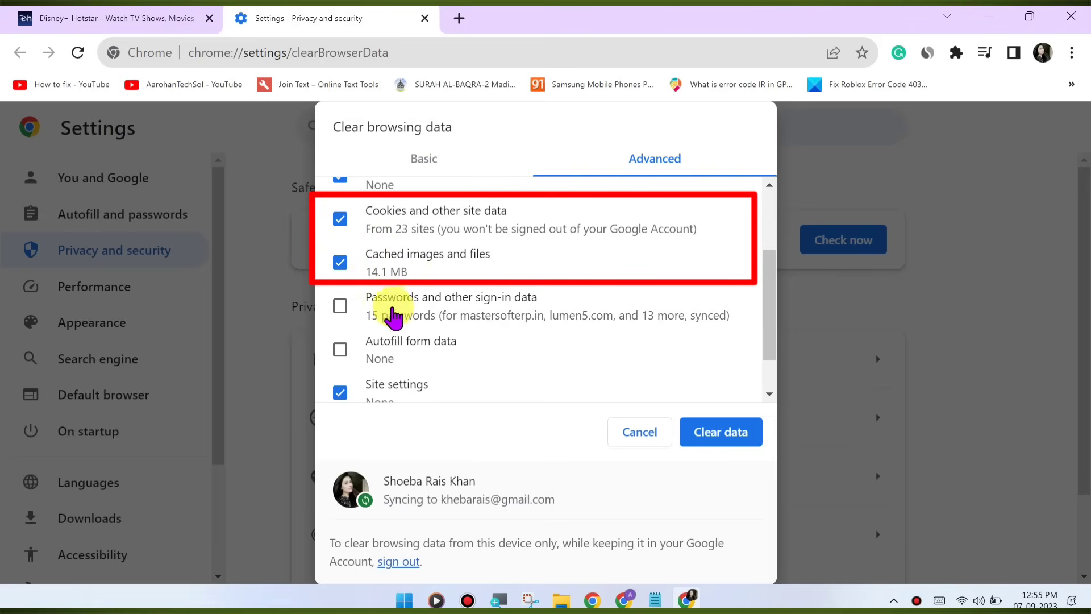
{"action": "left_click", "coordinate": [743, 442]}
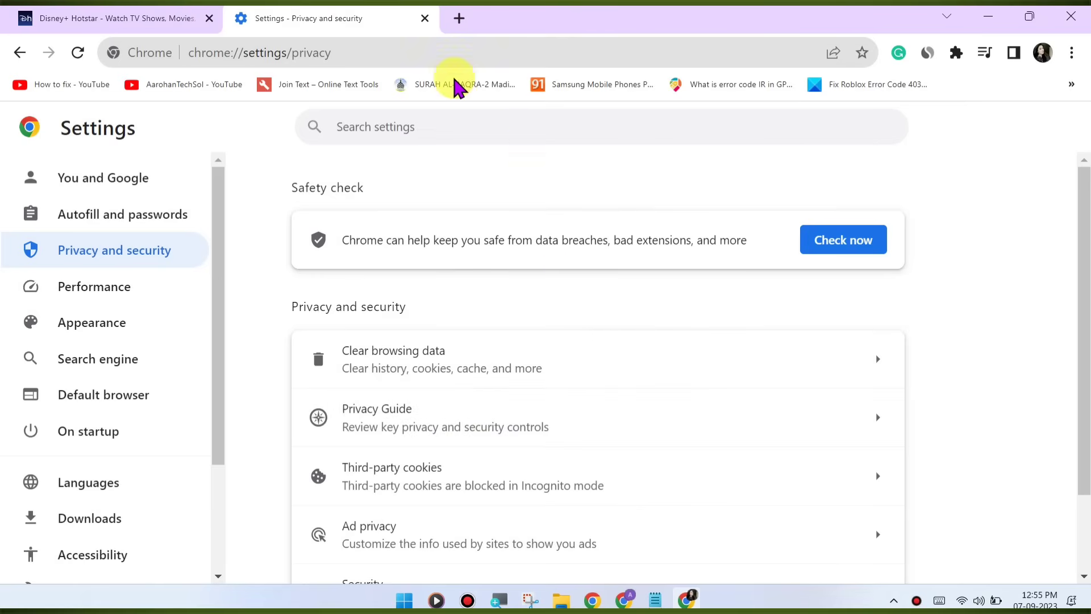
- Check About Google Chrome for updates (version 116, pending relaunch) and return to the new tab
{"action": "left_click", "coordinate": [458, 18]}
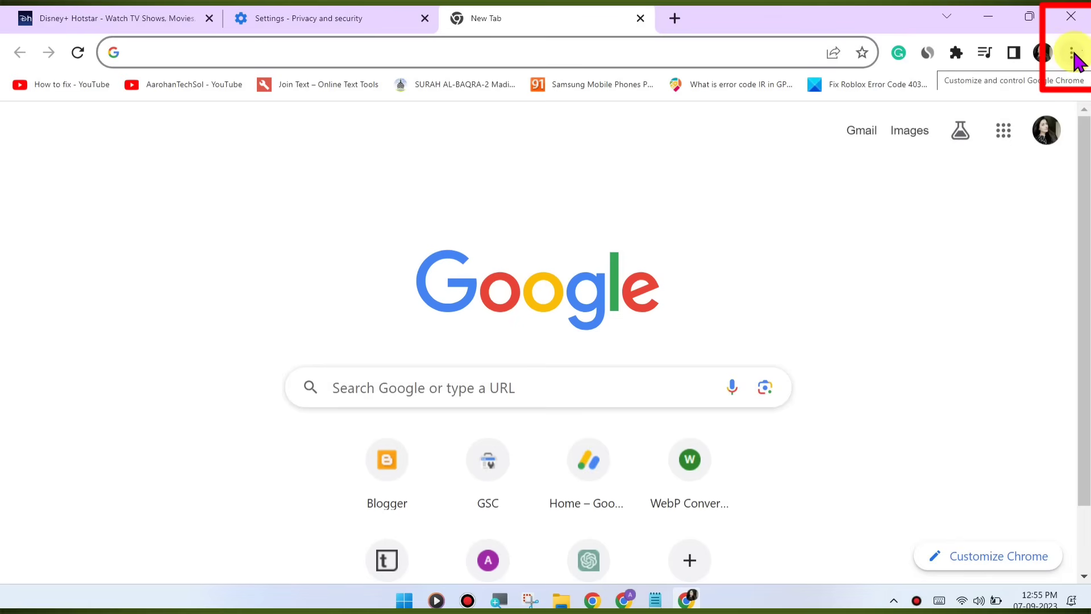
{"action": "left_click", "coordinate": [1072, 53]}
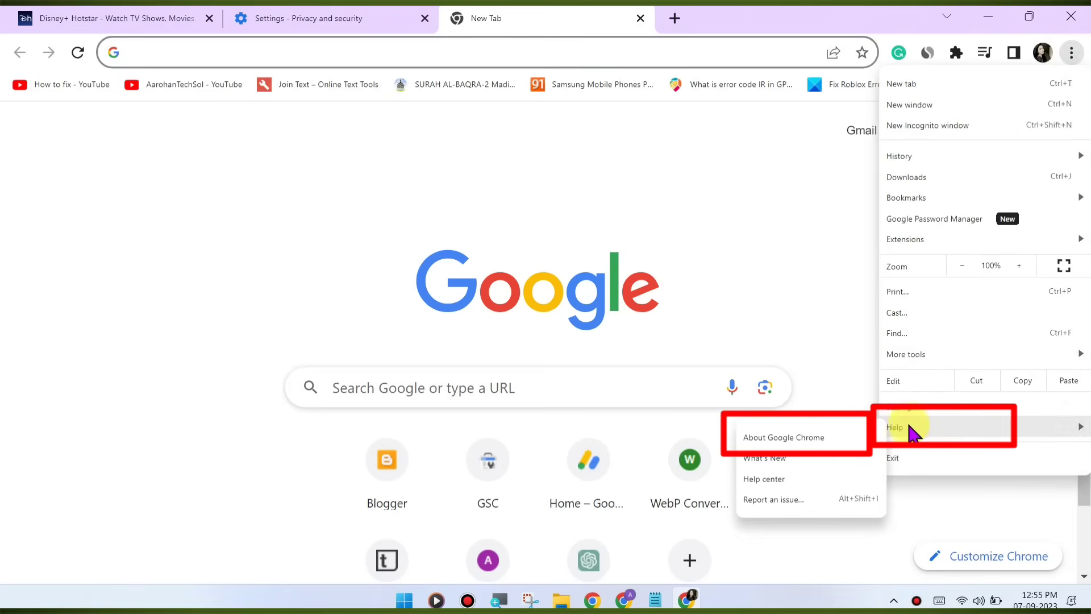
{"action": "mouse_move", "coordinate": [896, 427]}
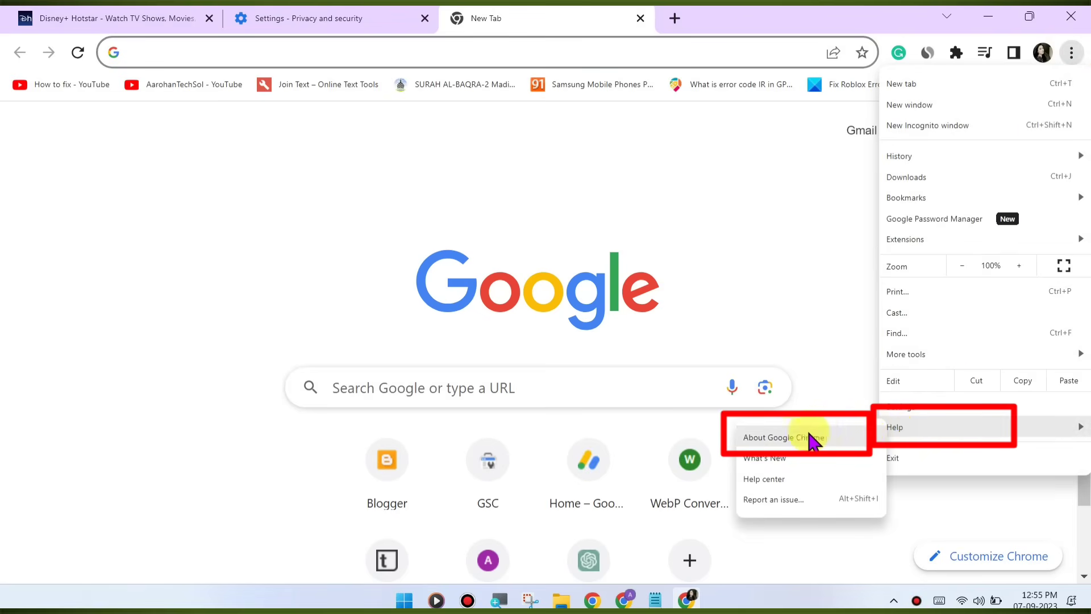
{"action": "left_click", "coordinate": [828, 438]}
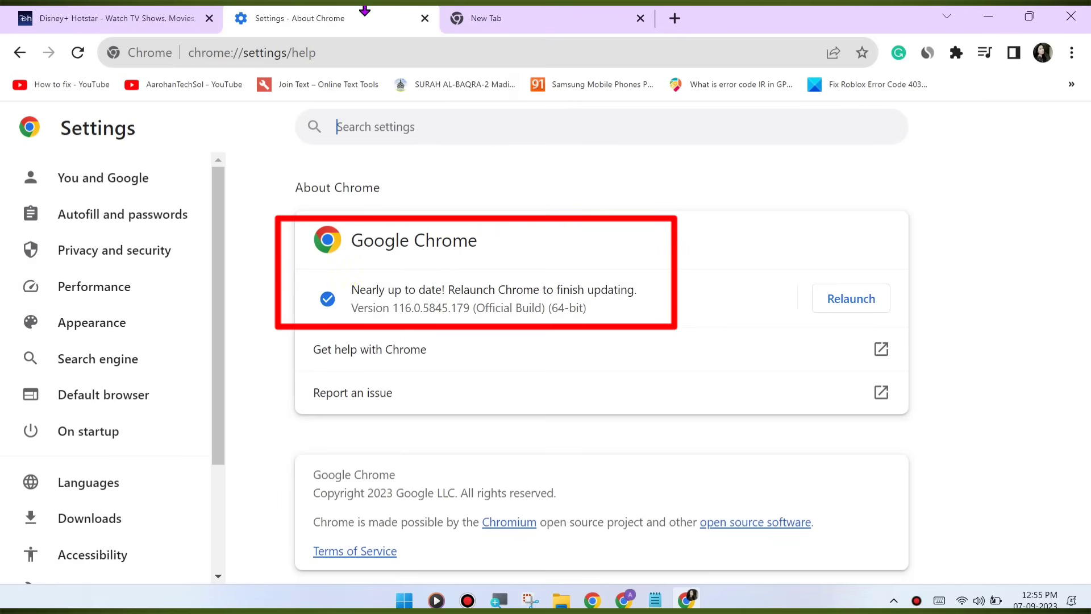
{"action": "left_click", "coordinate": [486, 17]}
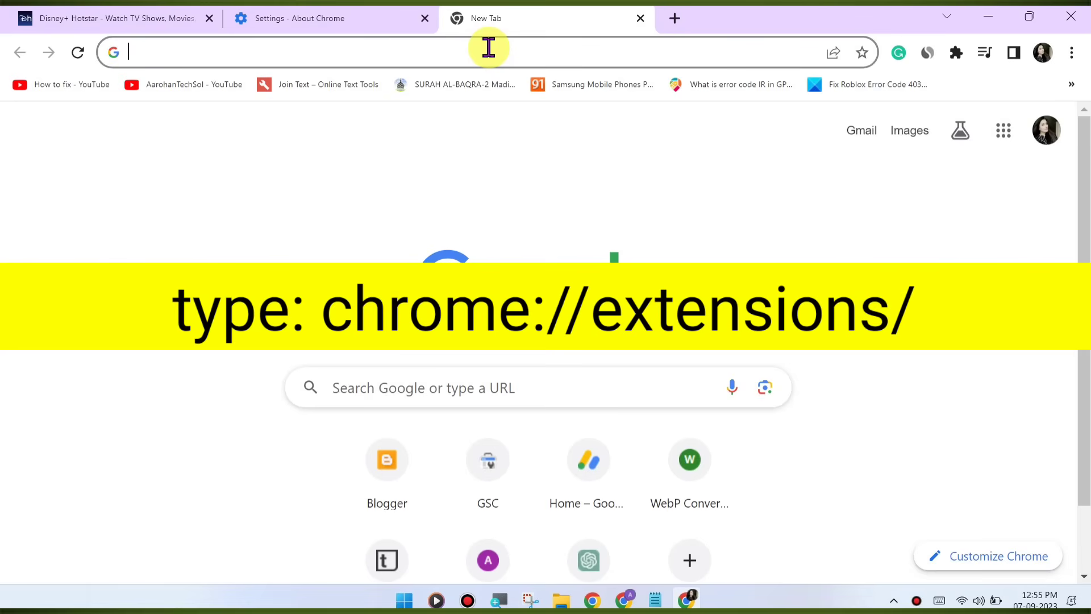
{"action": "type", "text": "chrome://extensions/"}
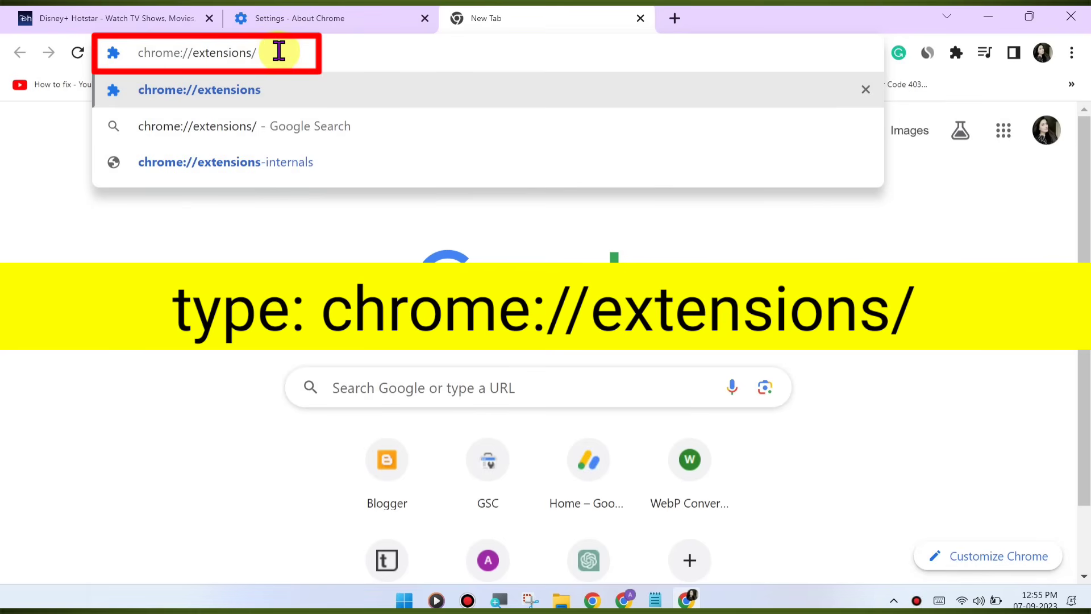
- Load chrome://extensions/ to list the installed extensions
{"action": "key", "text": "Return"}
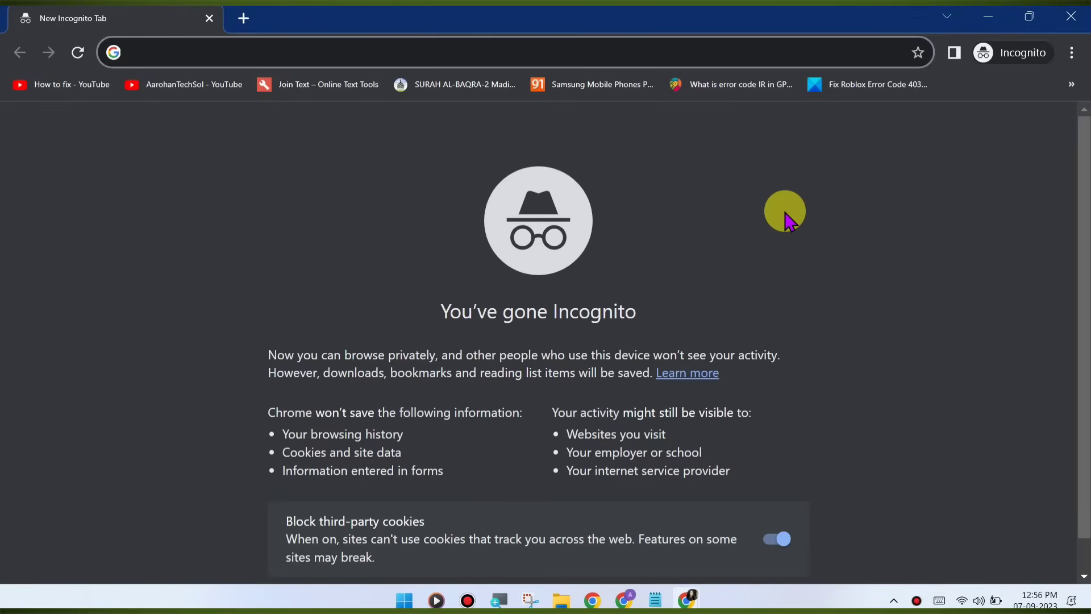
{"action": "type", "text": "di"}
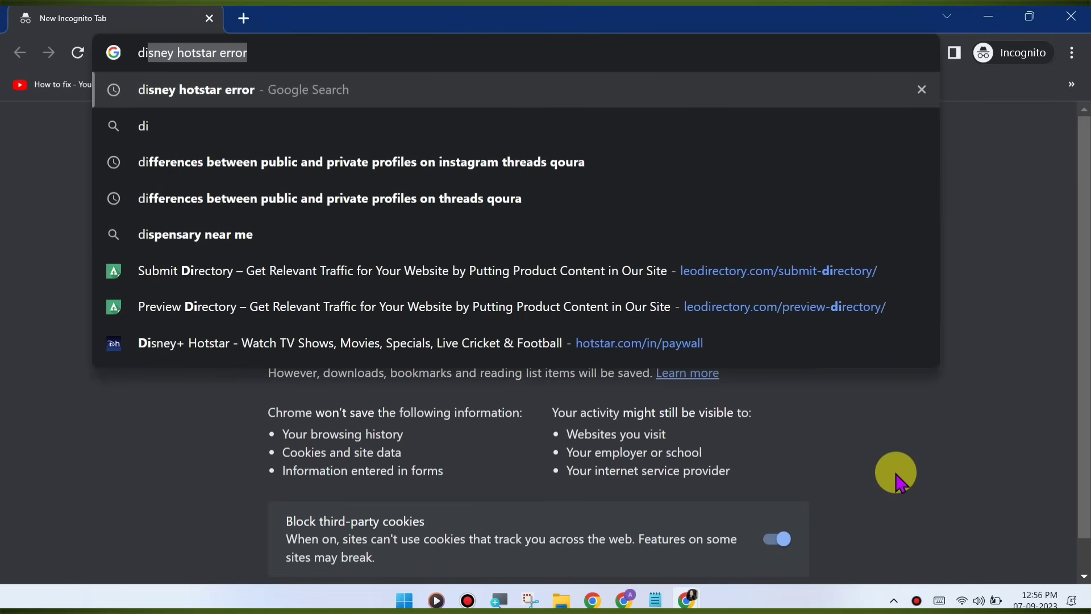
{"action": "type", "text": "sney ho"}
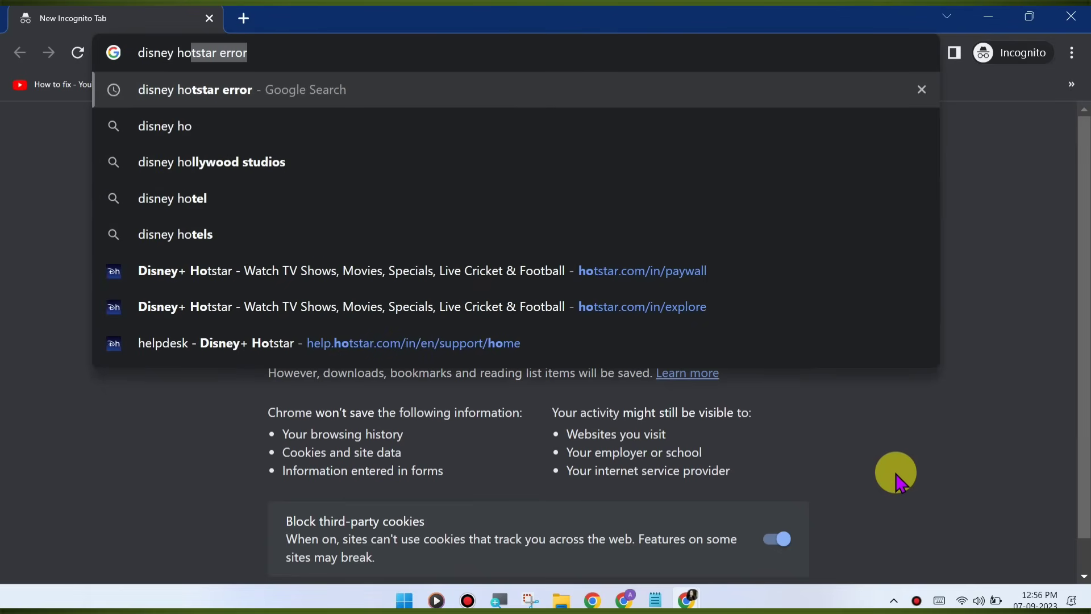
{"action": "type", "text": "tar"}
- Search Google for Disney Hotstar in Incognito and load the hotstar.com home page
{"action": "key", "text": "Return"}
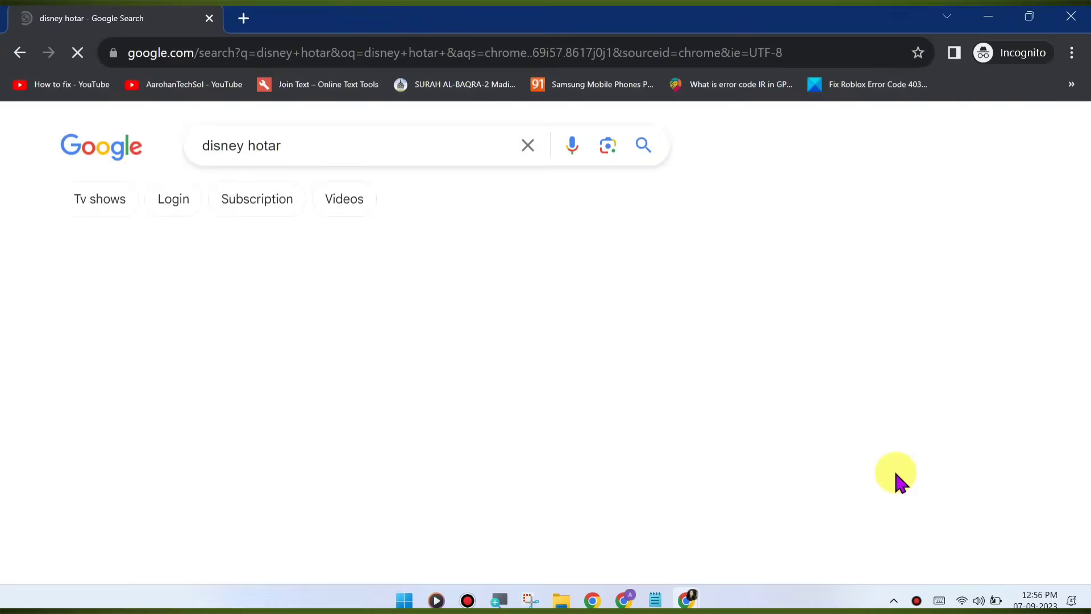
{"action": "left_click", "coordinate": [281, 396]}
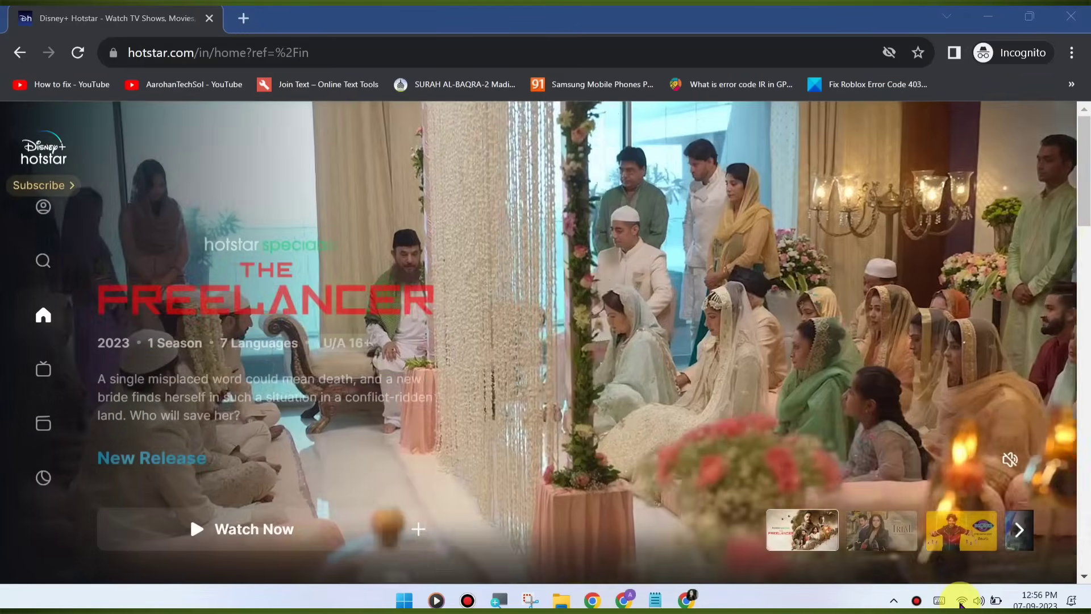
- View the Wi-Fi networks in Windows quick settings, confirming Tp link is connected and secured
{"action": "left_click", "coordinate": [960, 600]}
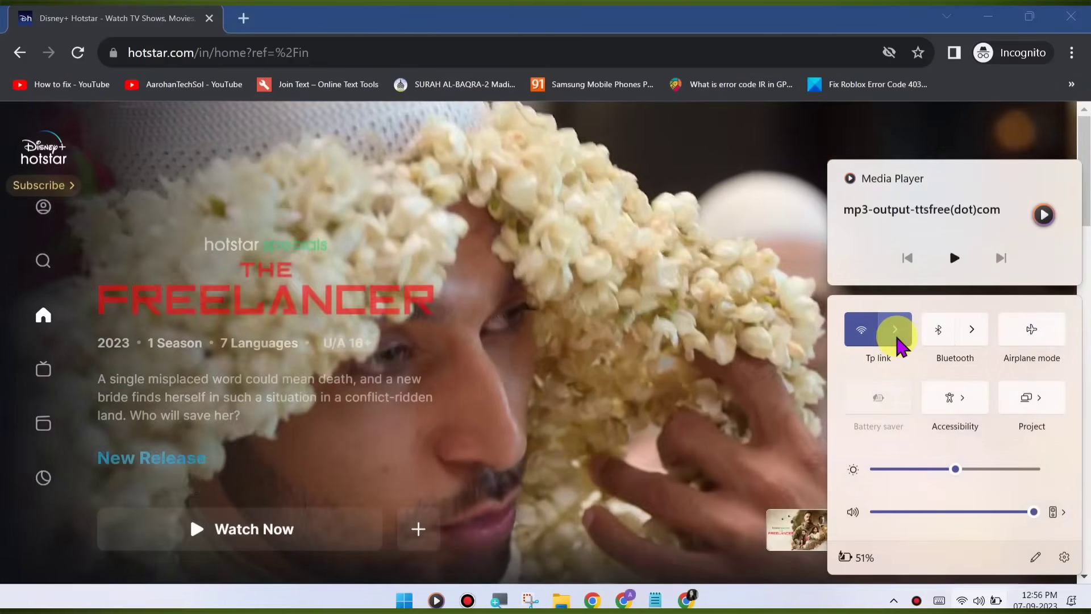
{"action": "left_click", "coordinate": [895, 338]}
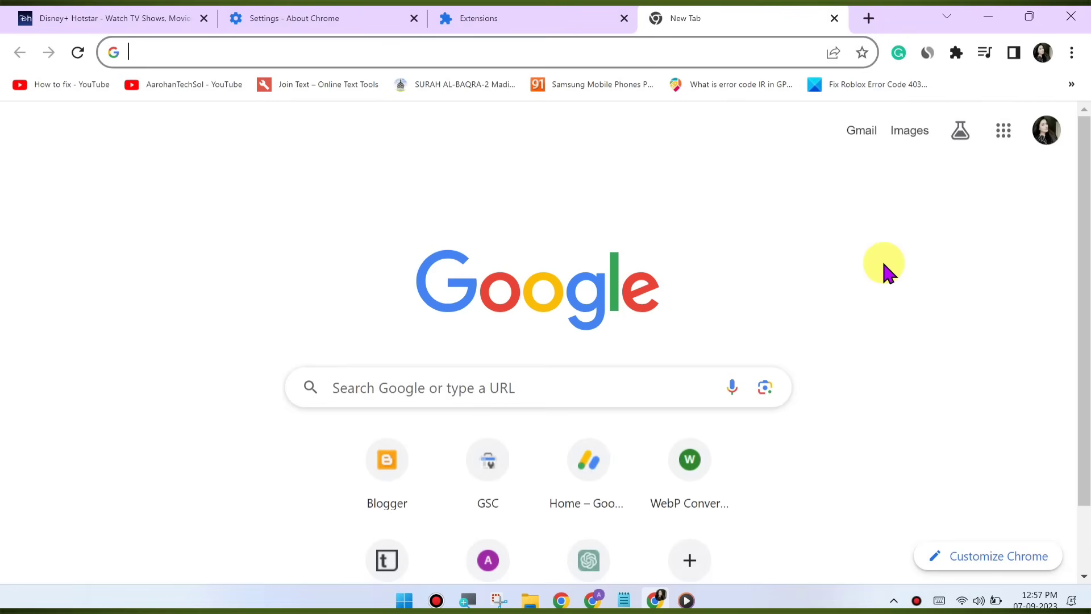
- Reach the Hotstar Contact Us ticket form via Help & Support and start on the Email/Phone field
{"action": "left_click", "coordinate": [98, 17]}
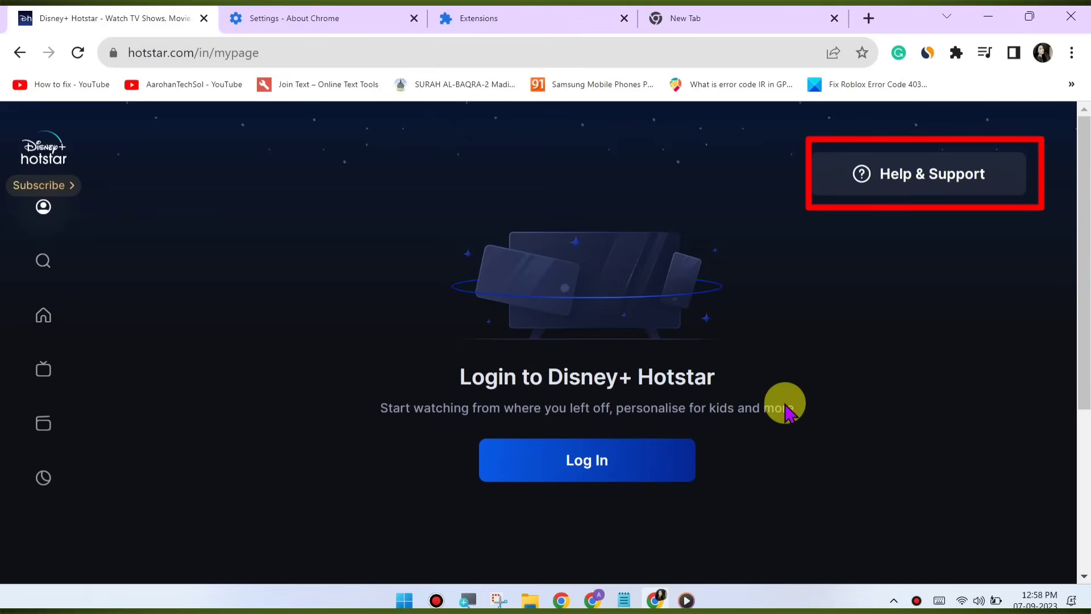
{"action": "scroll", "coordinate": [158, 333], "scroll_direction": "down", "scroll_amount": 3}
{"action": "scroll", "coordinate": [984, 516], "scroll_direction": "up", "scroll_amount": 3}
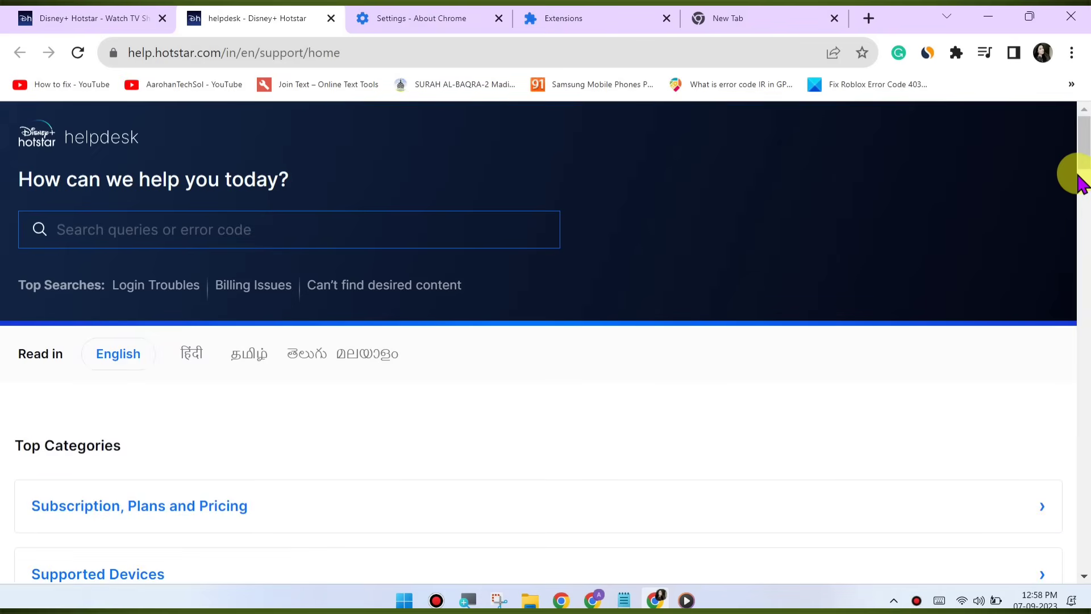
{"action": "left_click", "coordinate": [1084, 405]}
{"action": "left_click_drag", "start_coordinate": [1084, 406], "coordinate": [1084, 523]}
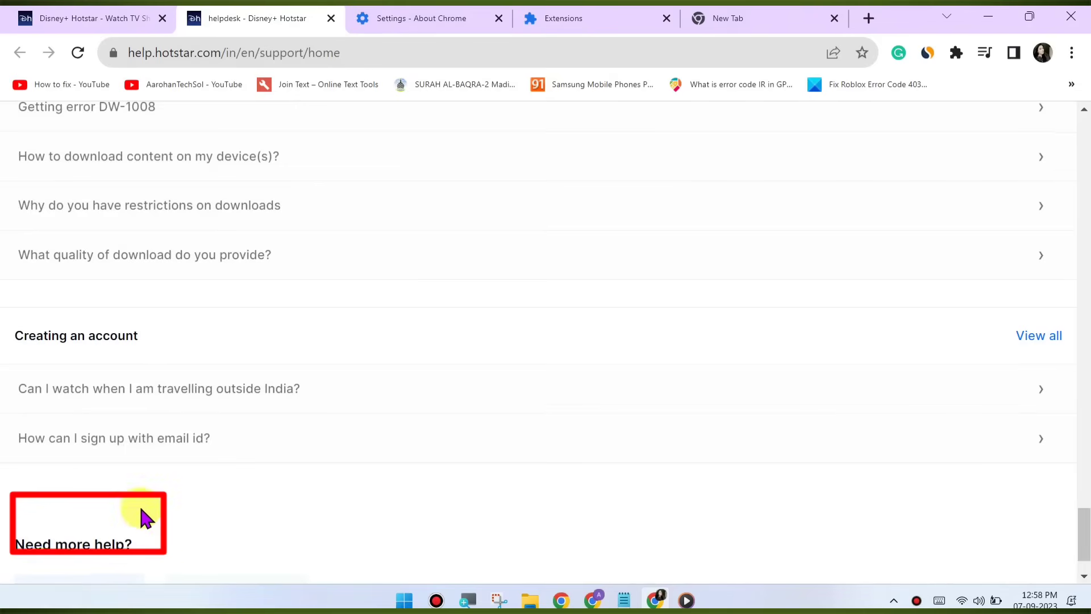
{"action": "scroll", "coordinate": [142, 517], "scroll_direction": "down", "scroll_amount": 1}
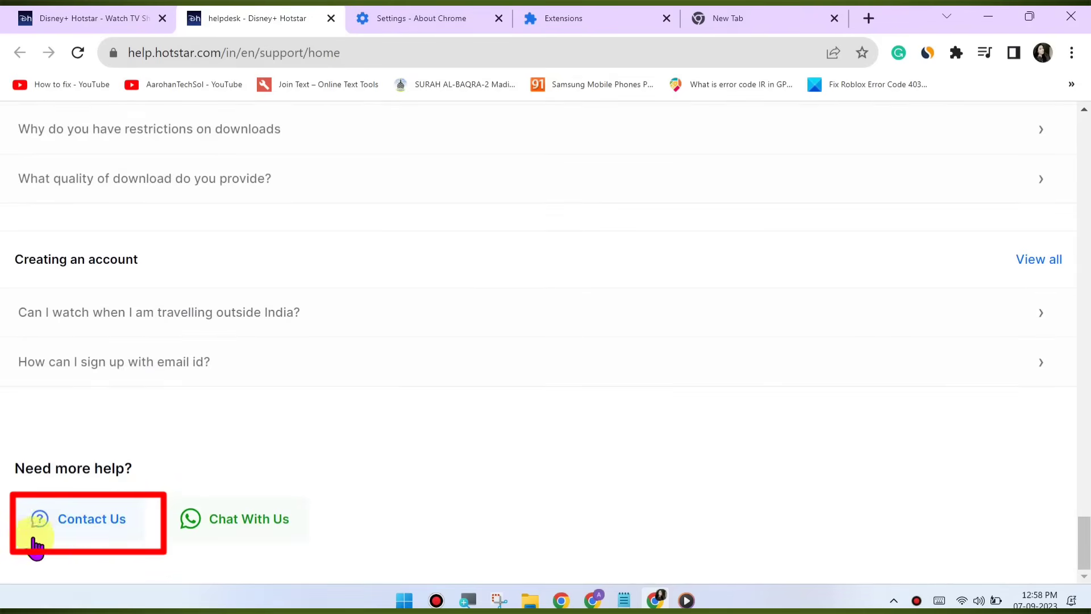
{"action": "left_click", "coordinate": [62, 532]}
{"action": "scroll", "coordinate": [332, 409], "scroll_direction": "down", "scroll_amount": 3}
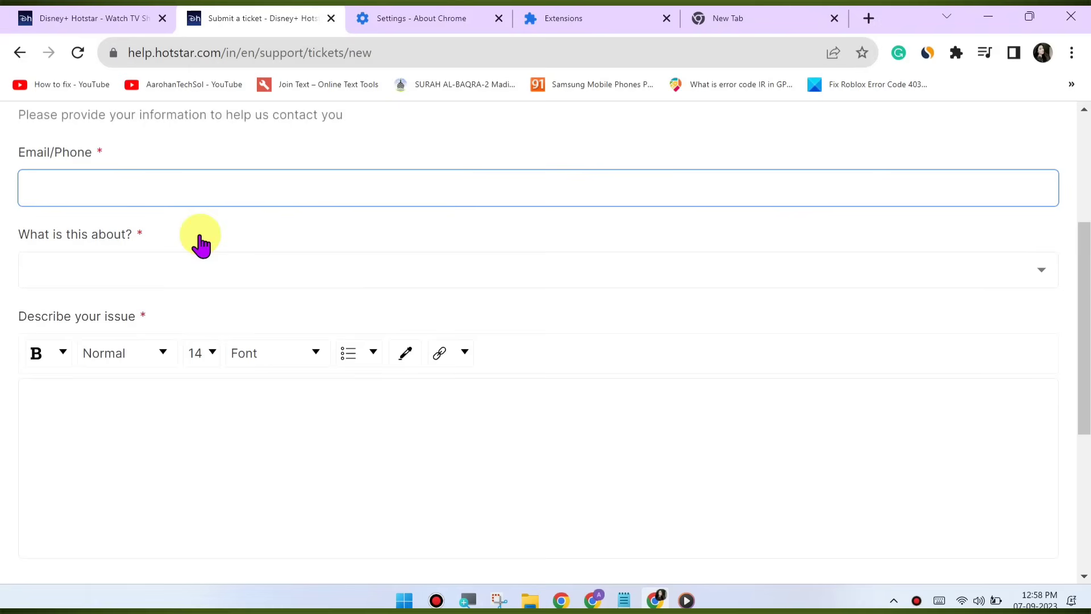
{"action": "left_click", "coordinate": [142, 190]}
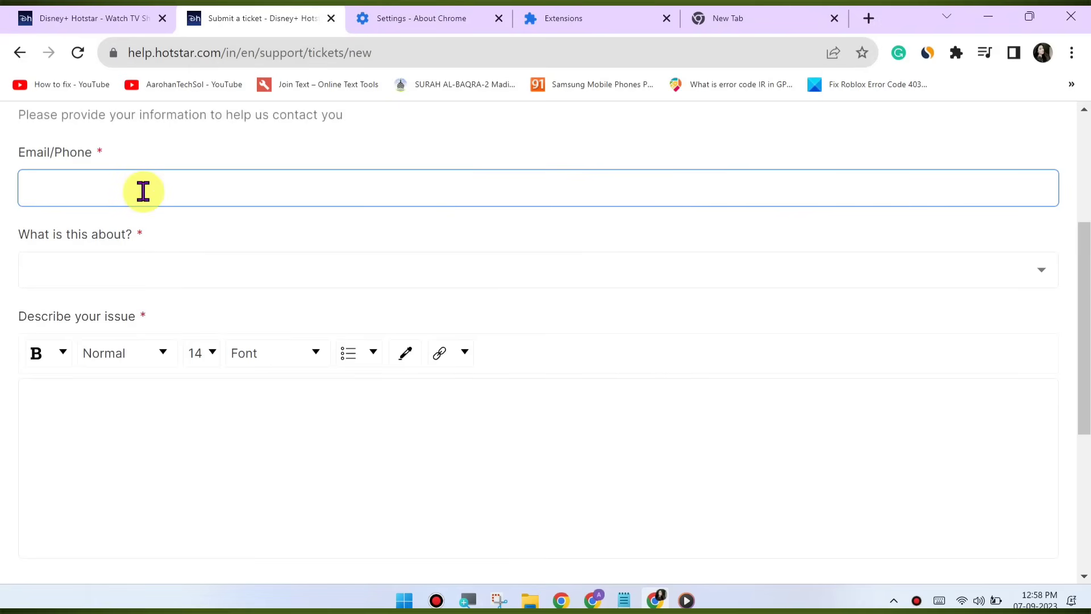